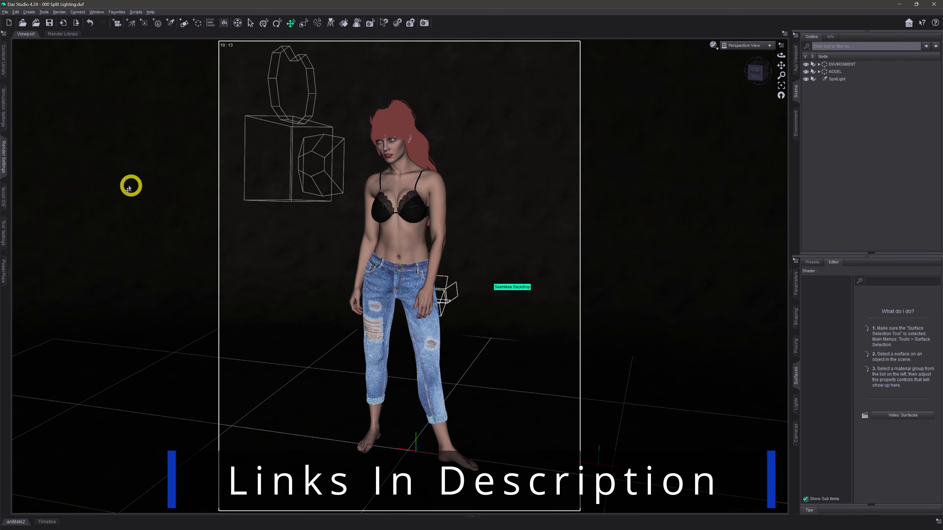
- Check the Environment section of the render settings
left_click(4, 156)
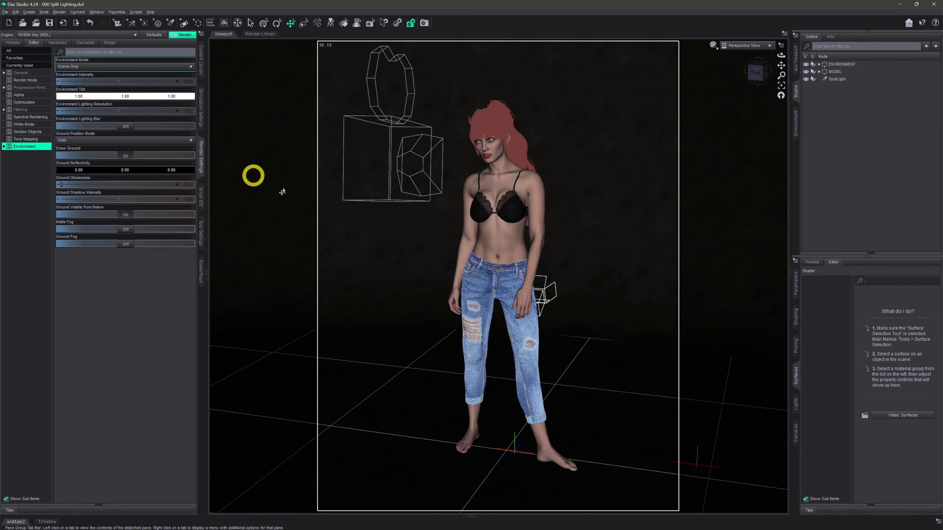
left_click(202, 154)
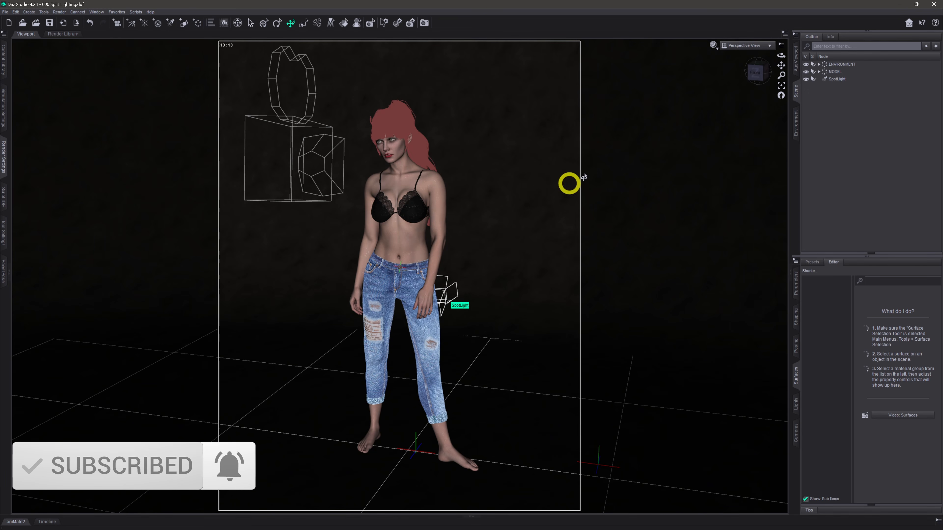
- Look through the scene's Camera and preview the existing lighting with the NVIDIA Iray draw style
left_click(726, 48)
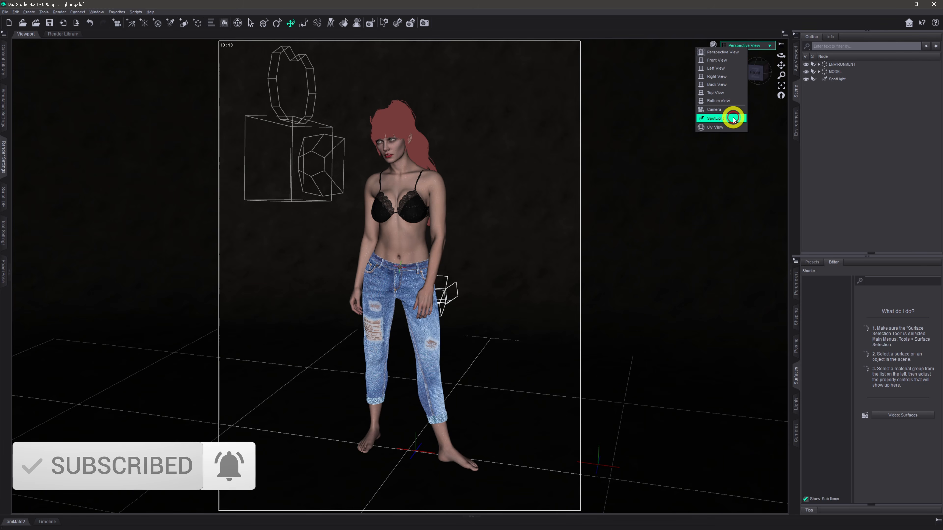
left_click(732, 108)
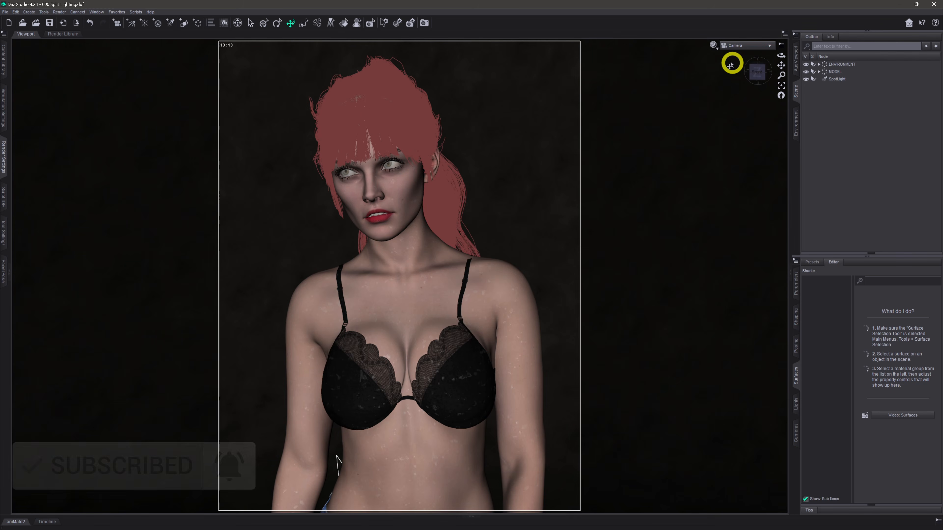
left_click(713, 45)
left_click(711, 141)
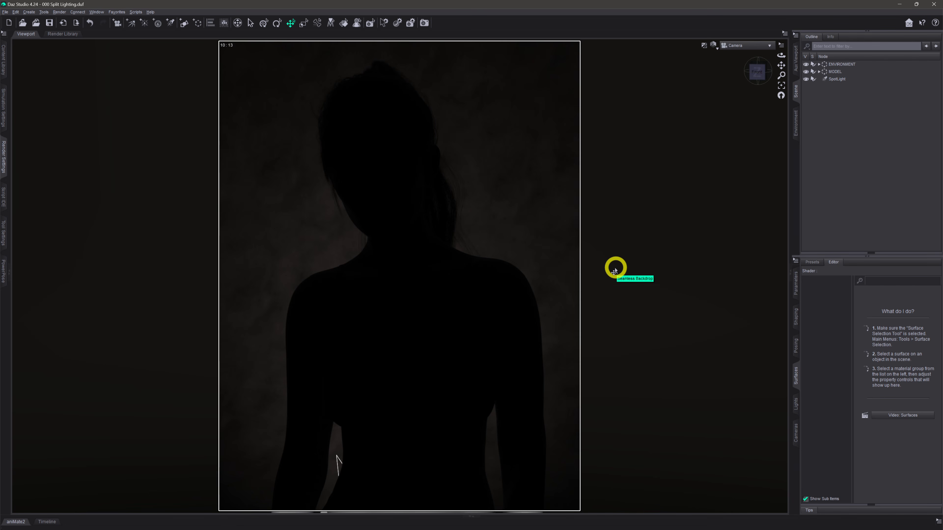
- Return the viewport to the Texture Shaded draw style and the Perspective View
left_click(715, 48)
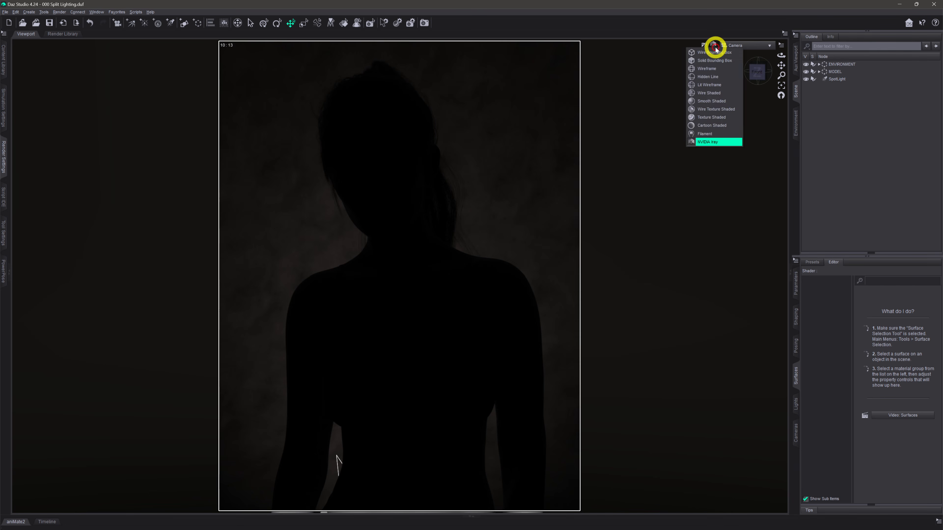
left_click(703, 118)
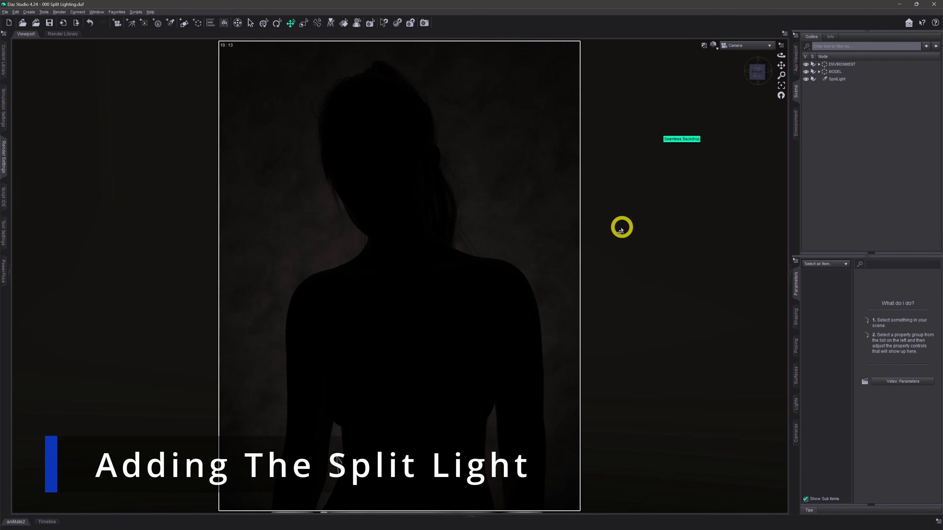
left_click(713, 45)
left_click(722, 110)
left_click(738, 46)
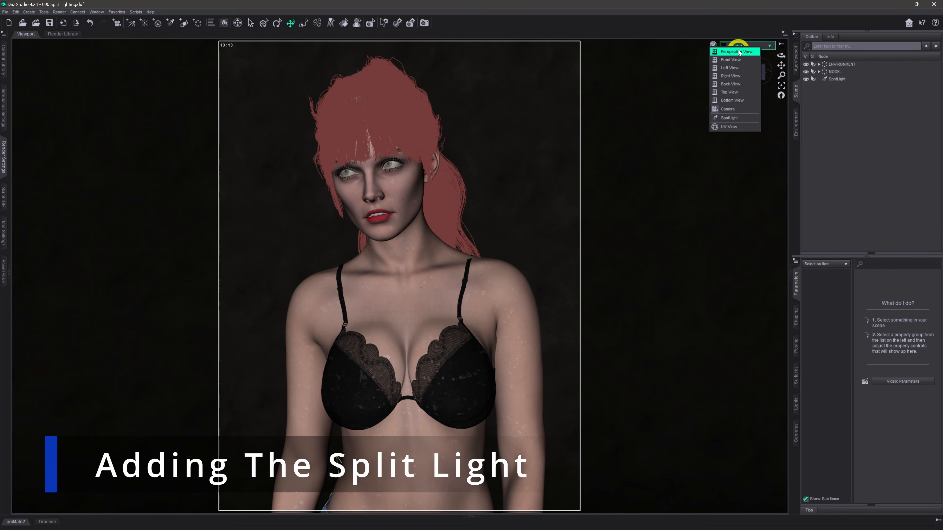
left_click(737, 52)
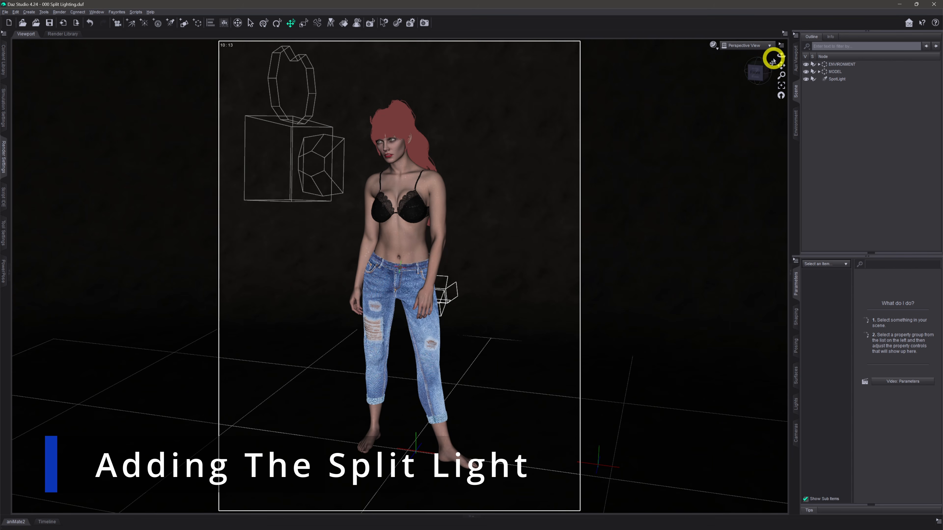
- Create a new spotlight aimed at the model's head from her right side, applying the active viewport transforms of the Perspective View
left_click_drag(779, 56, 776, 91)
scroll(575, 246, "up", 2)
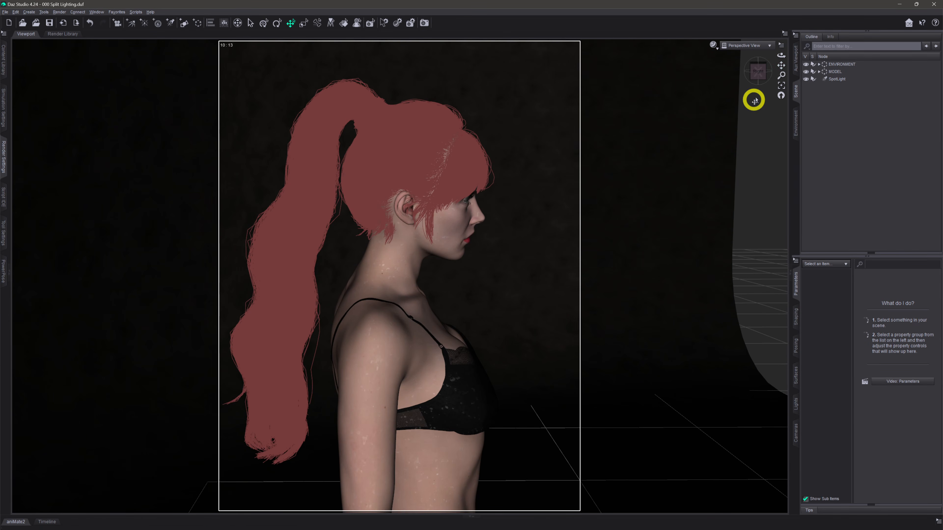
left_click_drag(781, 66, 779, 65)
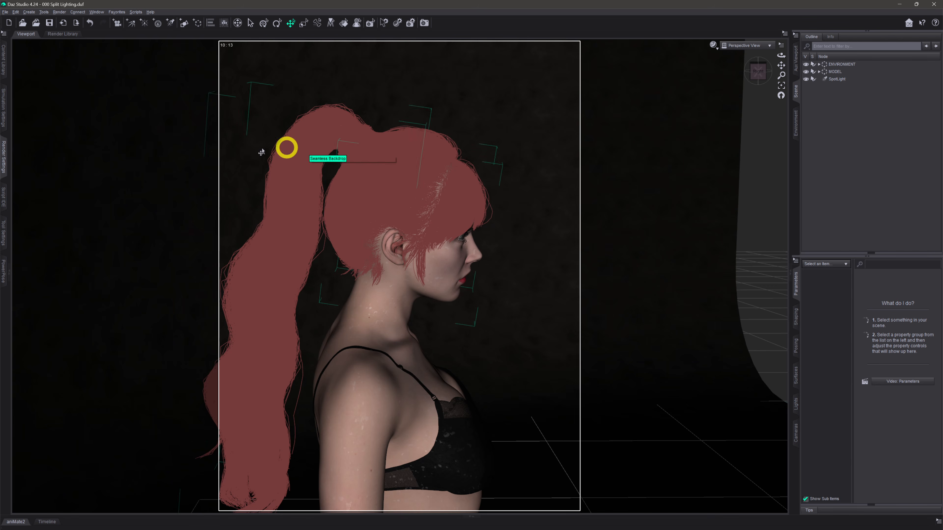
left_click(29, 12)
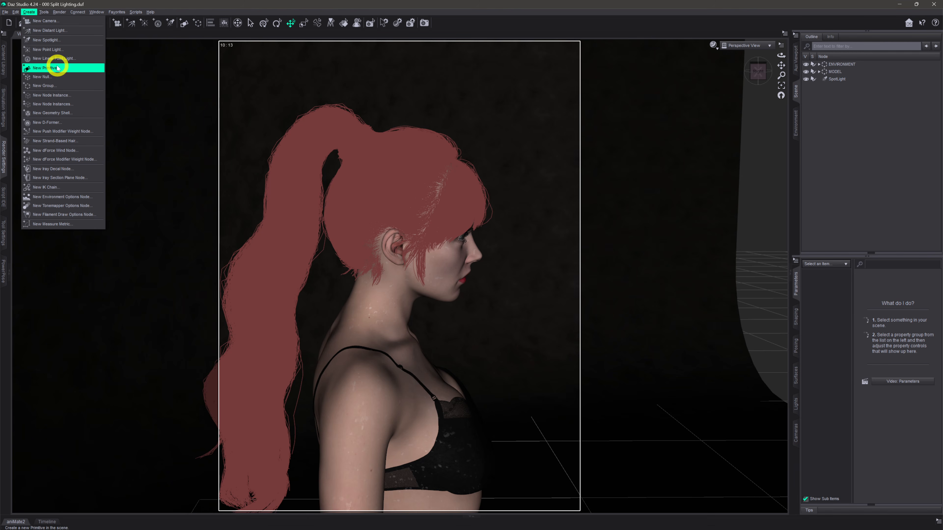
left_click(72, 46)
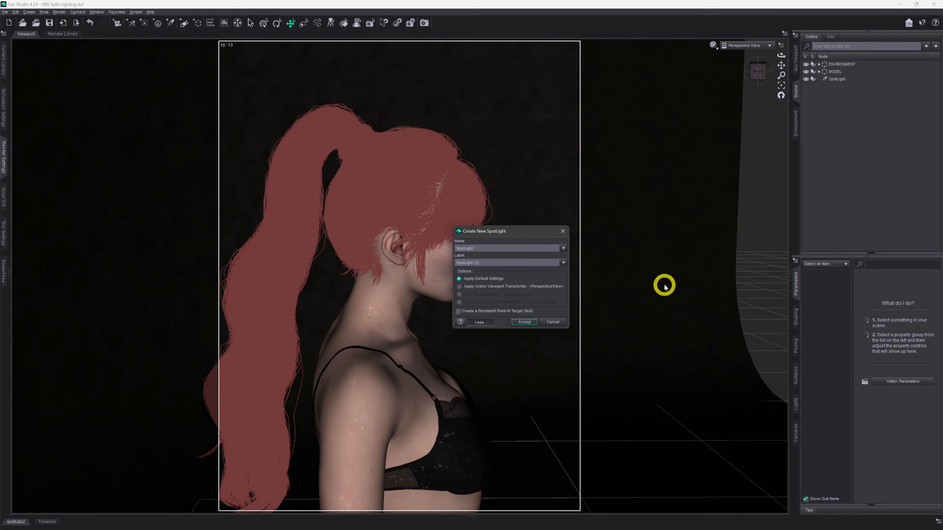
left_click(552, 287)
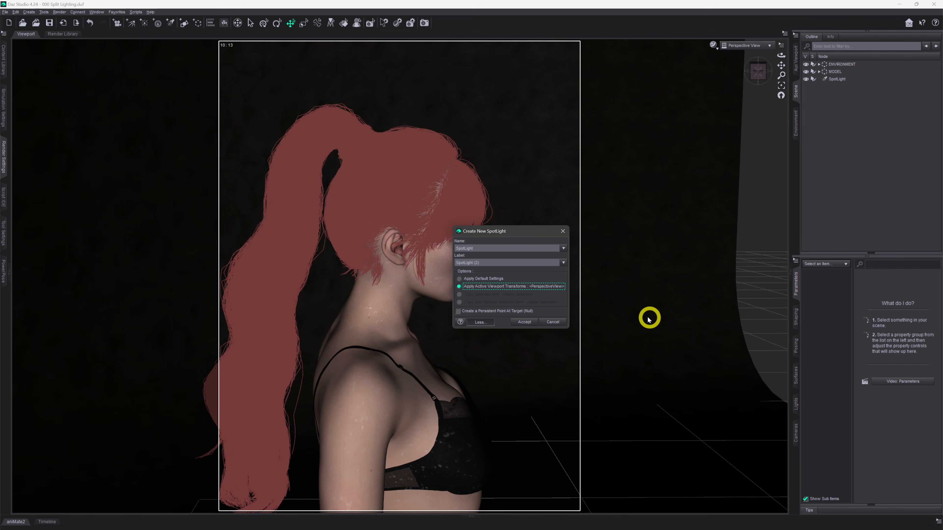
left_click(516, 325)
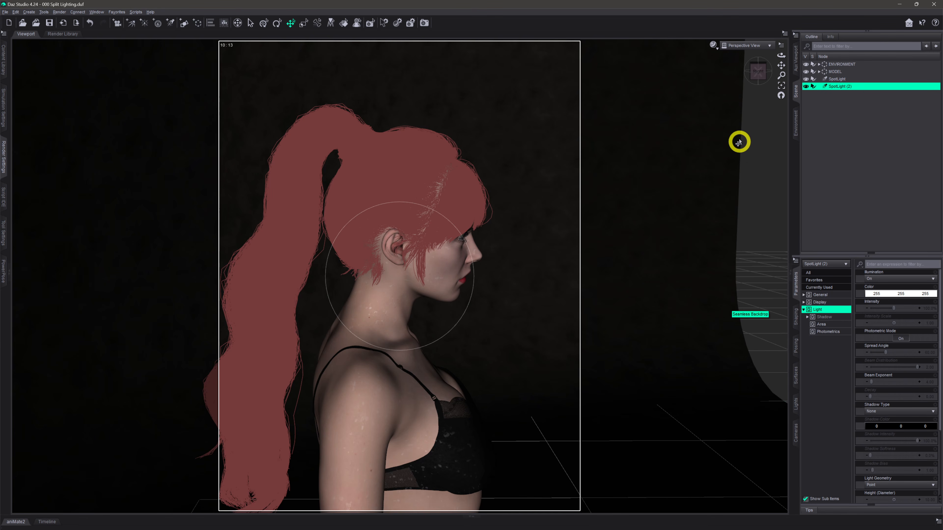
- Preview the new spotlight's effect through the Camera in the NVIDIA Iray draw style, with the light deselected
left_click(742, 45)
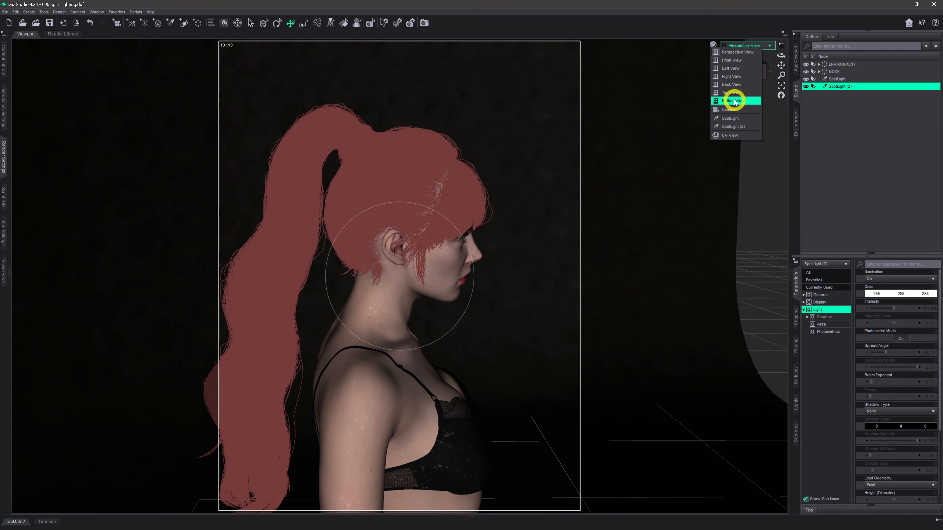
left_click(729, 111)
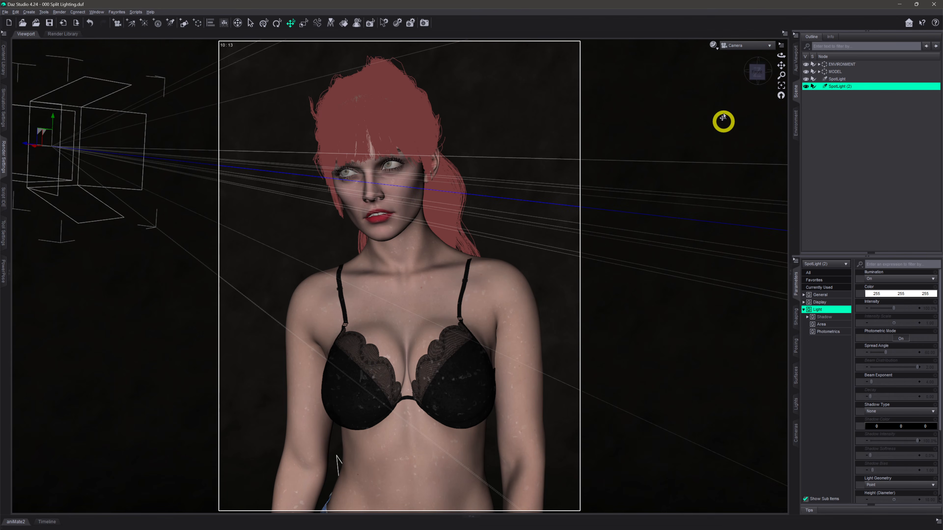
left_click(713, 44)
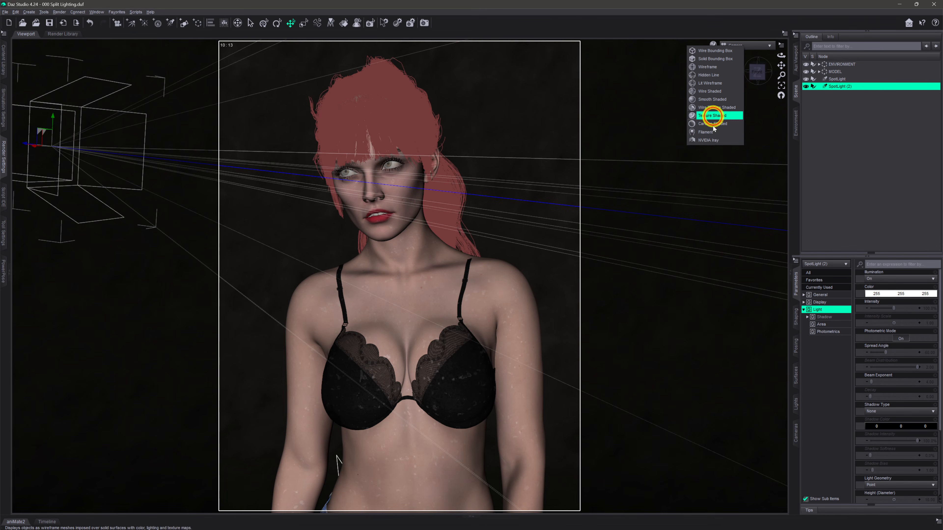
left_click(709, 140)
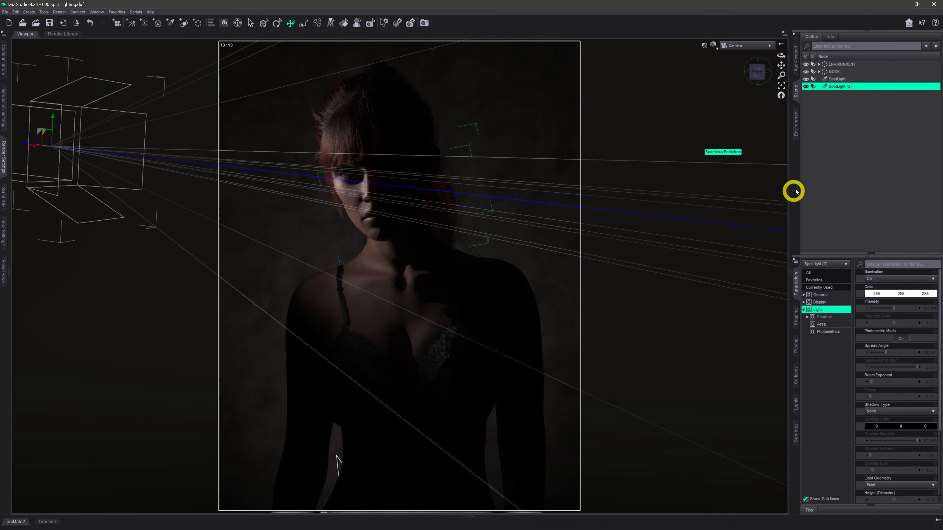
left_click(838, 160)
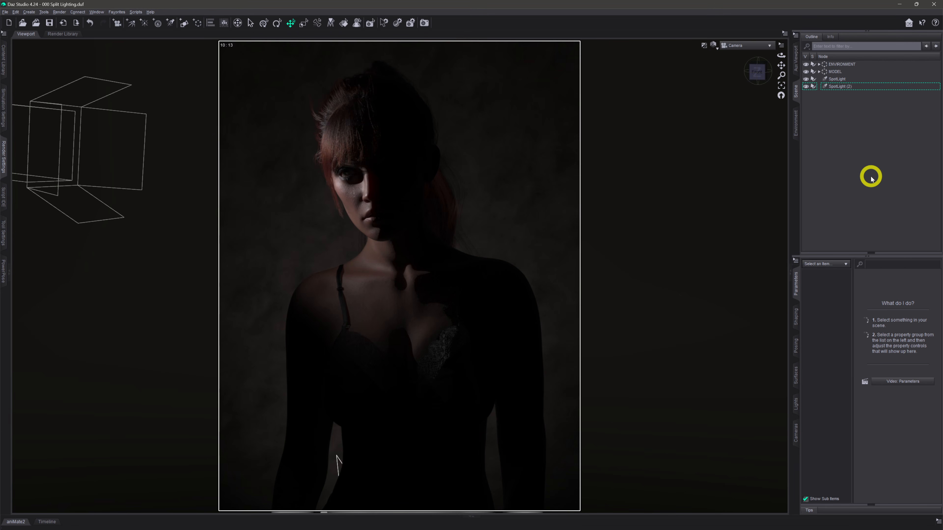
left_click(839, 87)
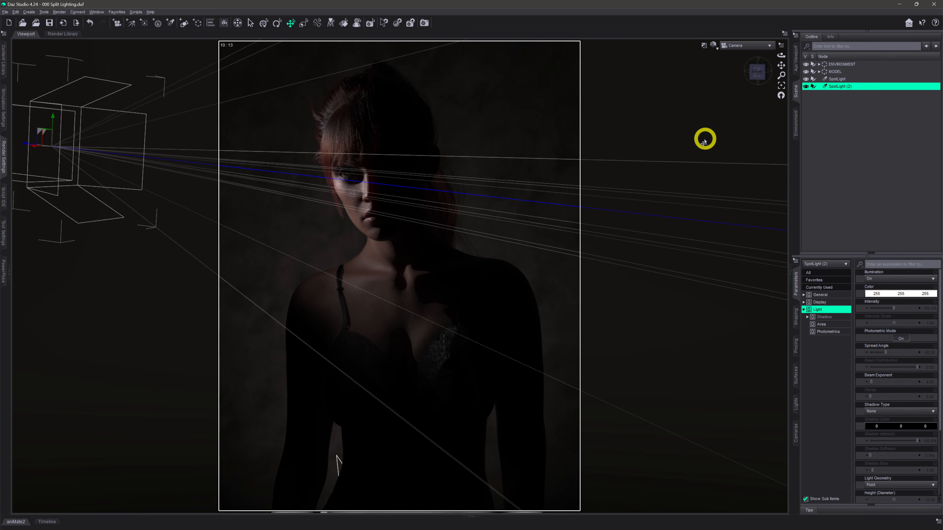
left_click(824, 162)
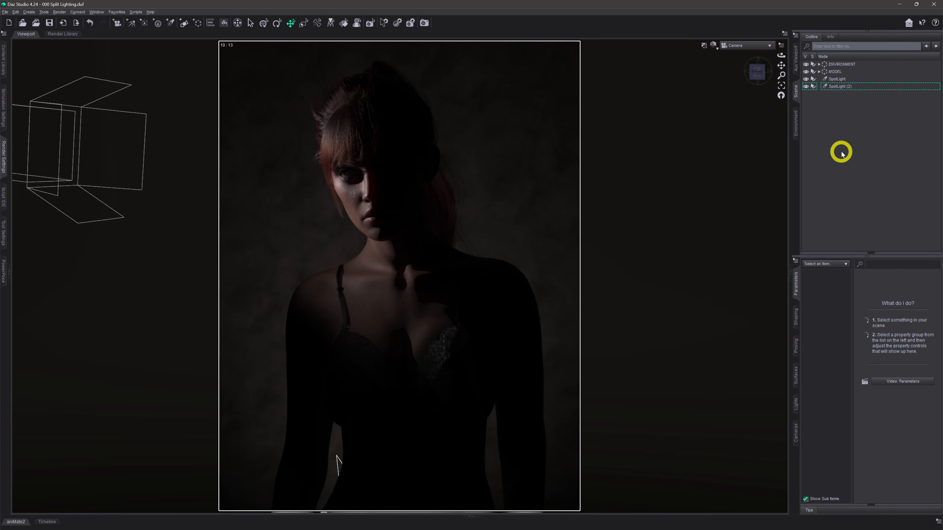
- Set SpotLight (2)'s light geometry to Disc with a height (diameter) of 50 and a width of 50
left_click(845, 87)
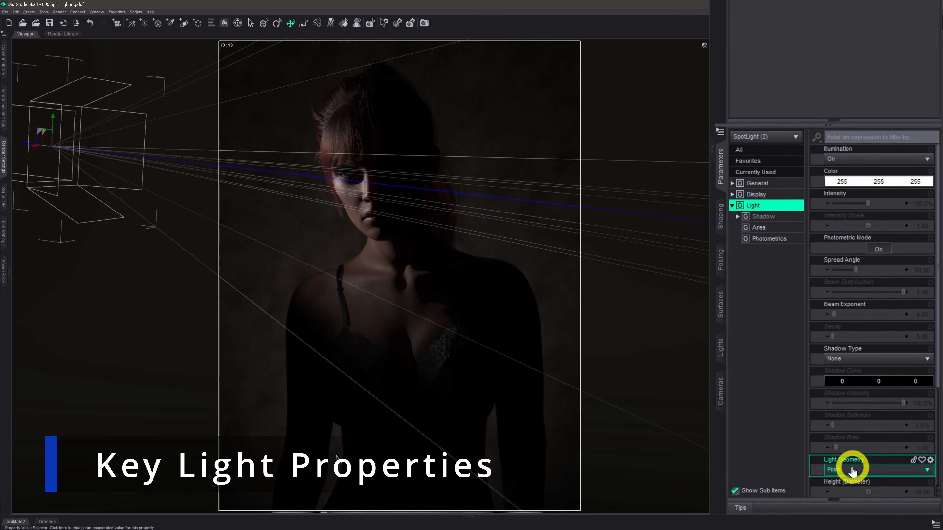
scroll(884, 409, "down", 3)
left_click(867, 319)
left_click(838, 351)
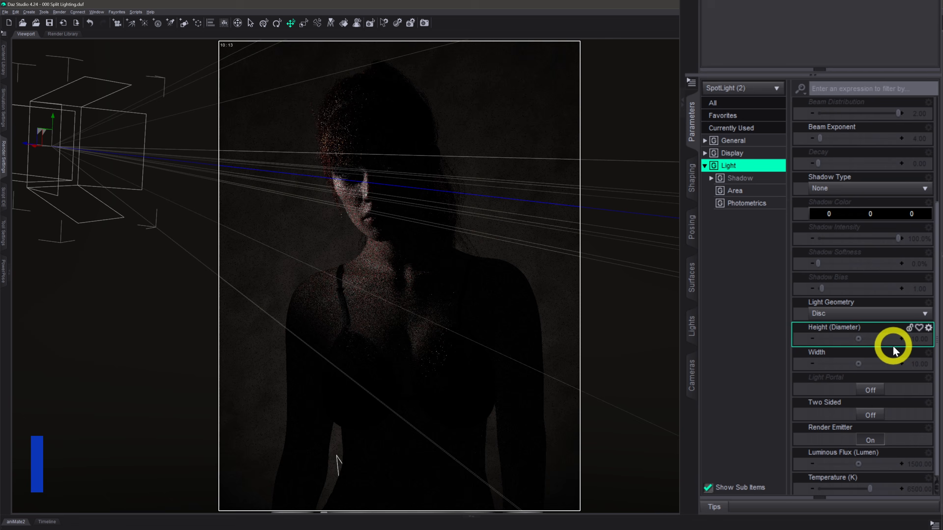
left_click(916, 338)
type("50")
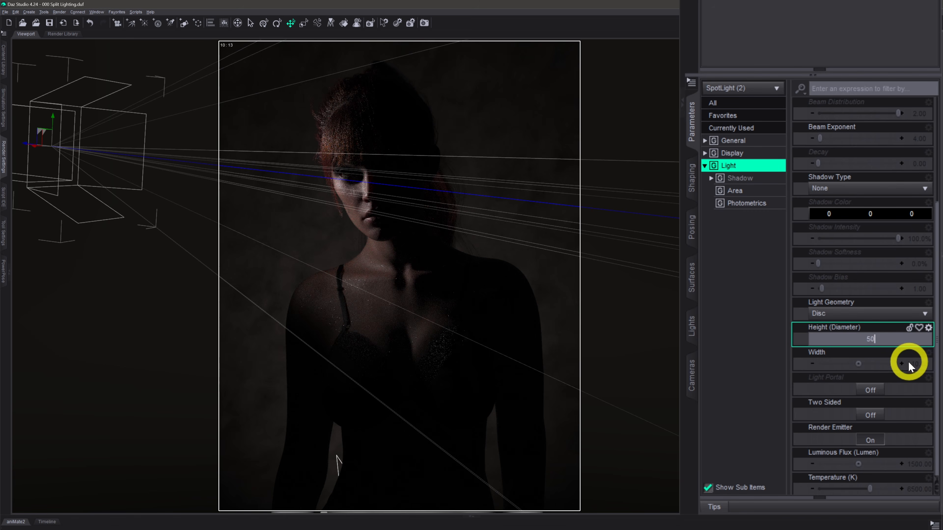
left_click(916, 363)
type("50")
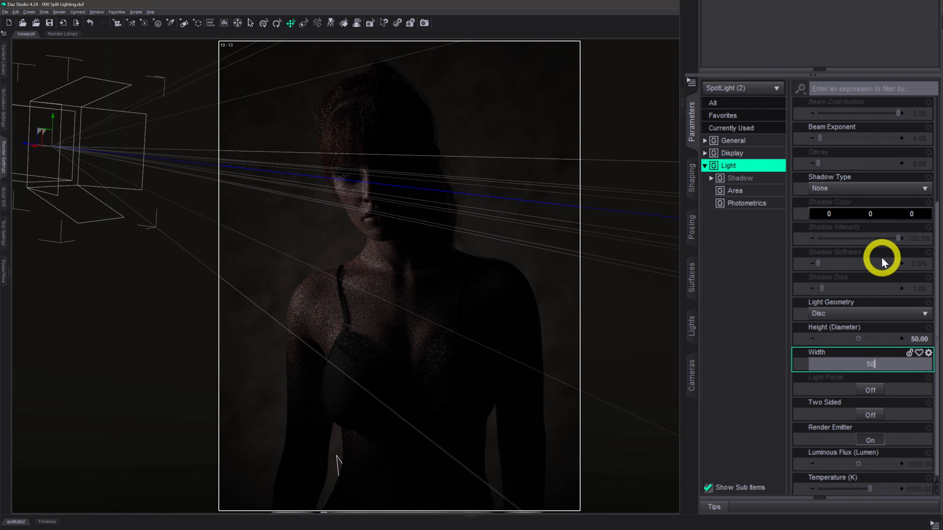
key("Return")
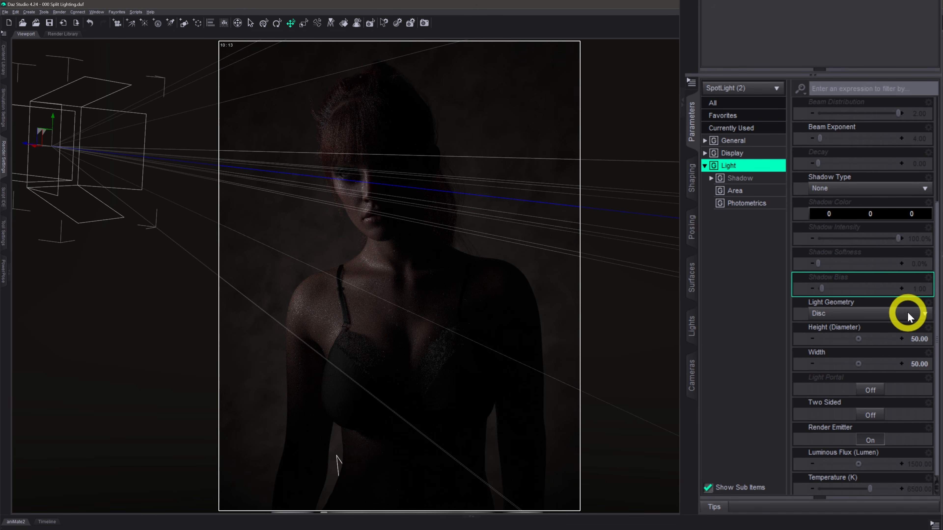
- Set SpotLight (2)'s luminous flux to 10000 lumens and its temperature to 4500 K, and deselect the light
scroll(906, 324, "down", 1)
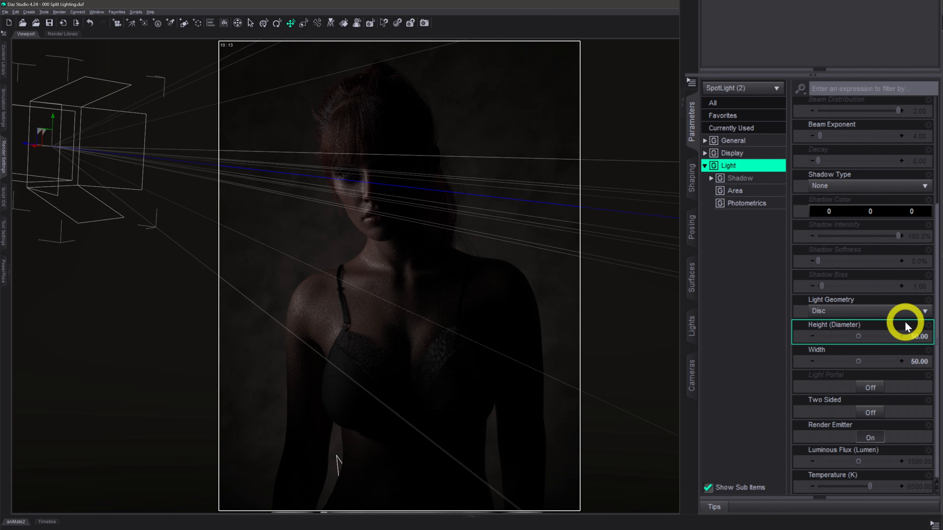
left_click(911, 463)
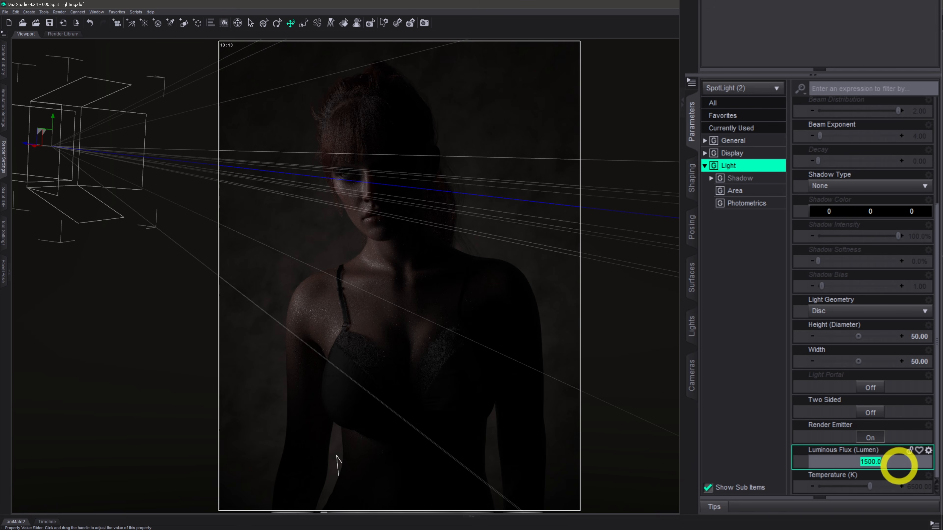
type("10000")
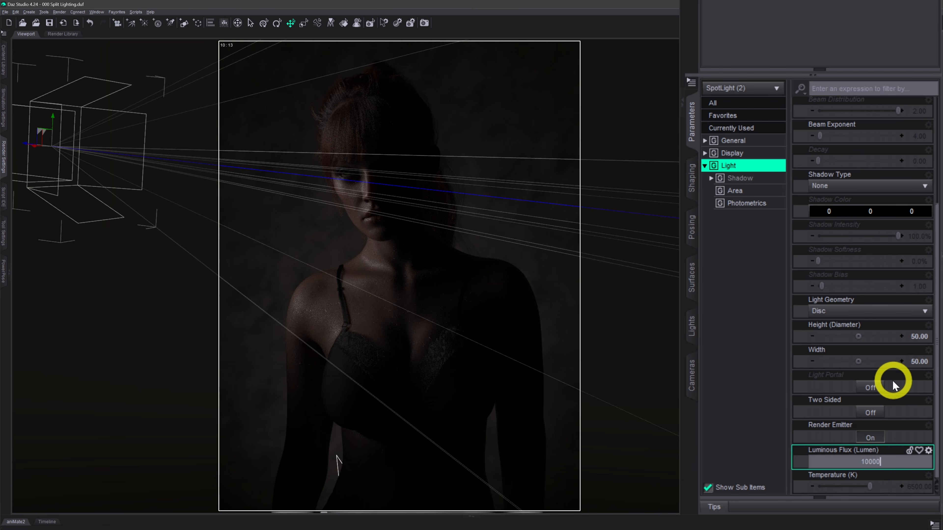
key("Return")
left_click(918, 487)
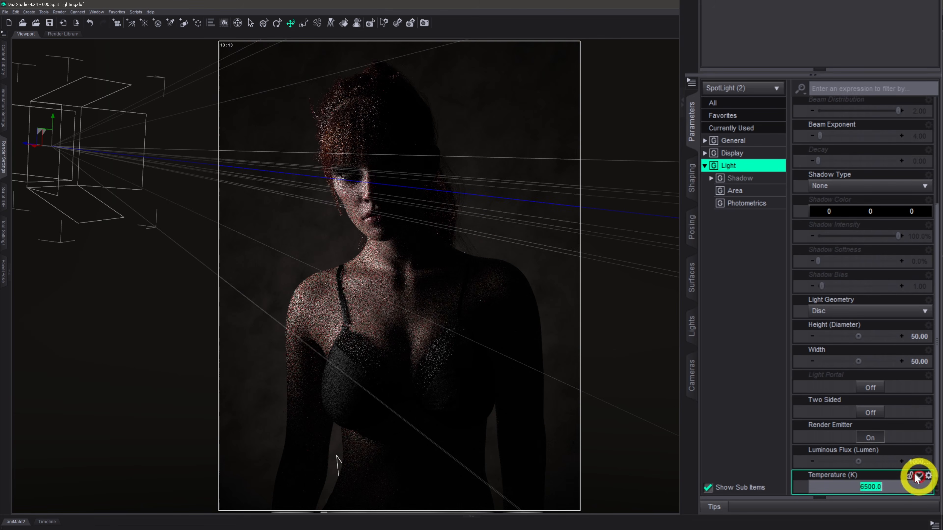
type("4500")
key("Return")
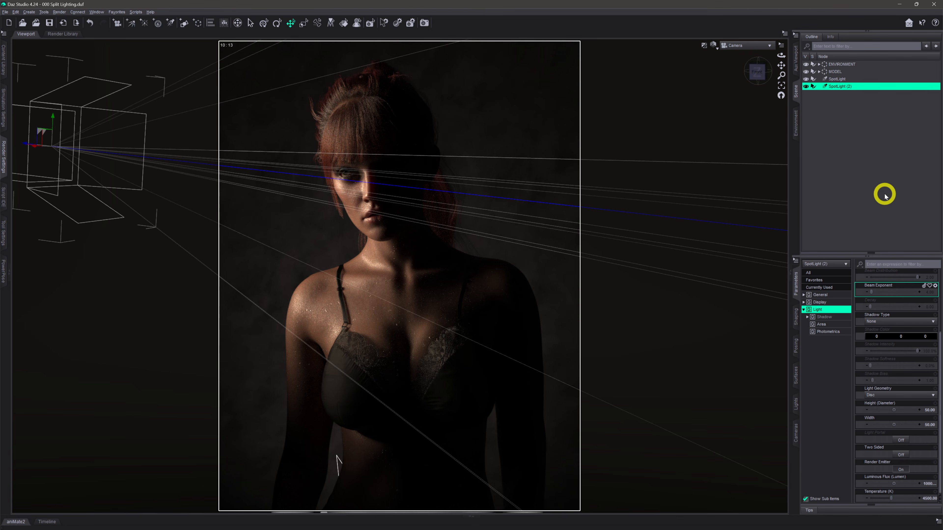
left_click(866, 197)
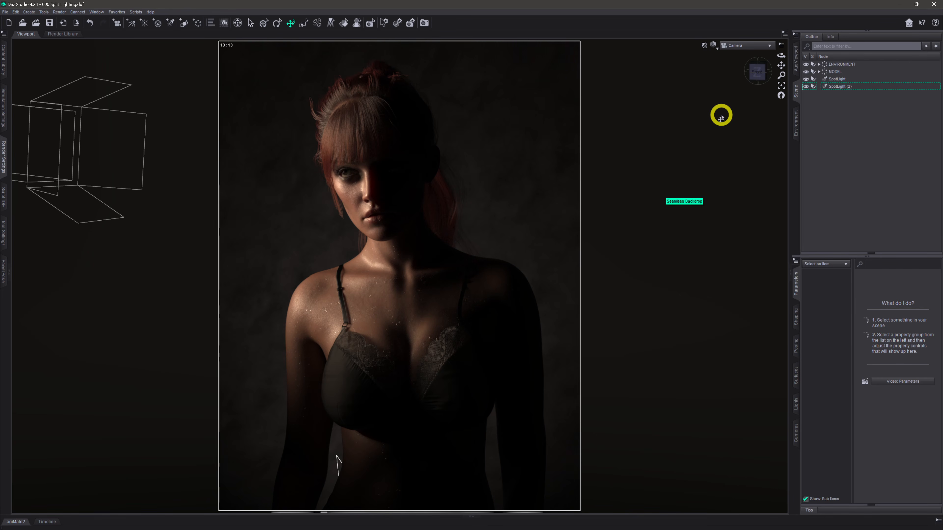
- Switch to the Perspective View, frame the model from her left side, and set the draw style to Texture Shaded
left_click(732, 46)
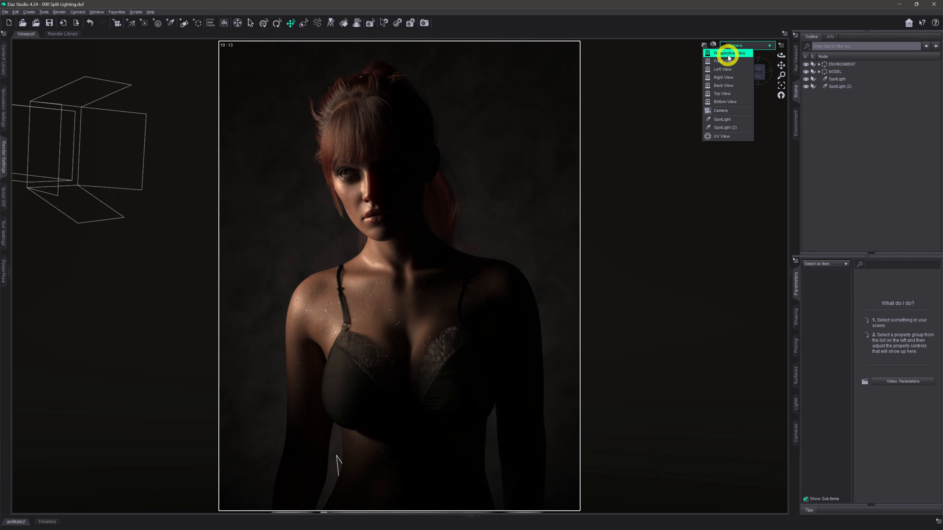
left_click(729, 53)
left_click_drag(781, 55, 633, 212)
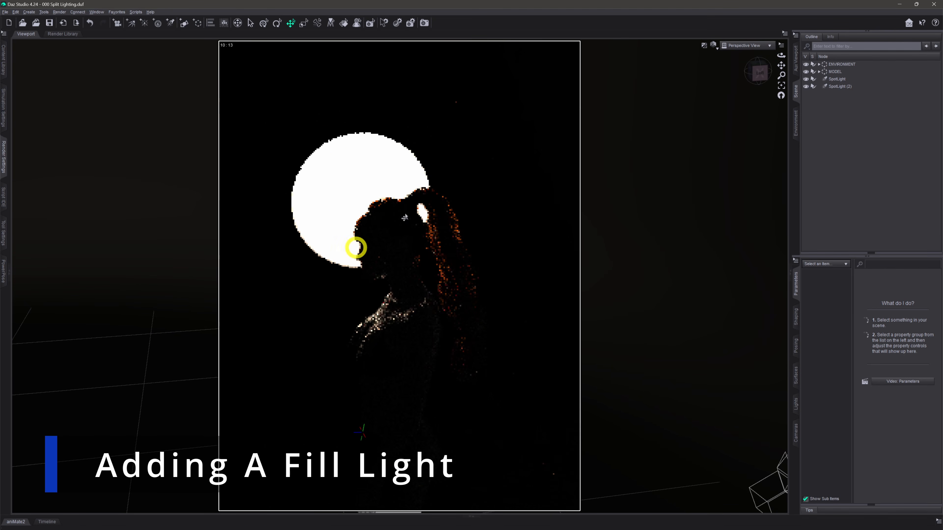
left_click(719, 48)
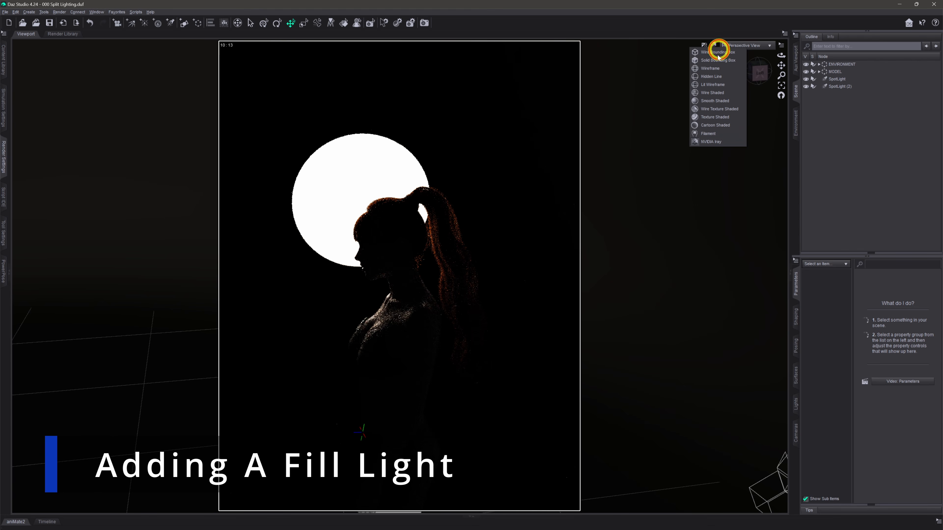
left_click(709, 120)
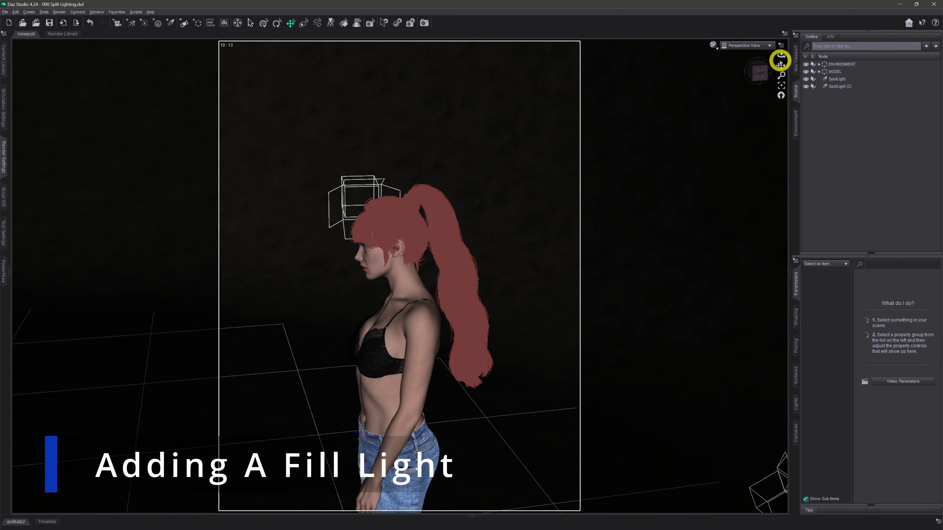
left_click_drag(781, 63, 780, 70)
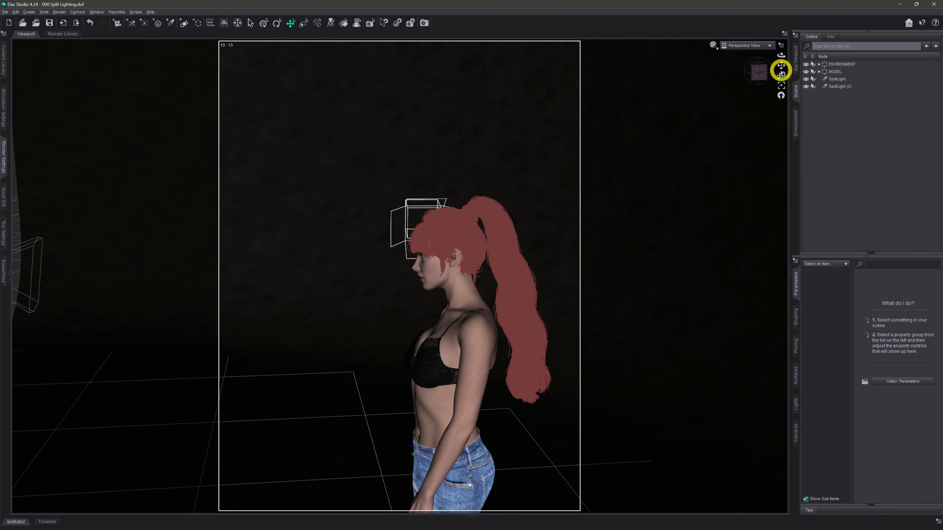
- Create a new spotlight with the Perspective View's active viewport transforms, keeping the mismatched name and label, and return to the Camera view
left_click(29, 12)
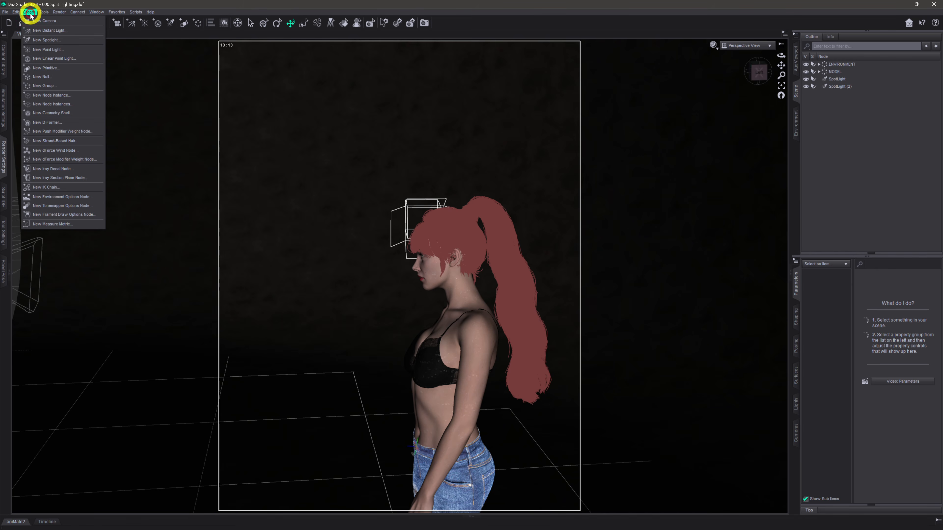
left_click(61, 41)
left_click(531, 287)
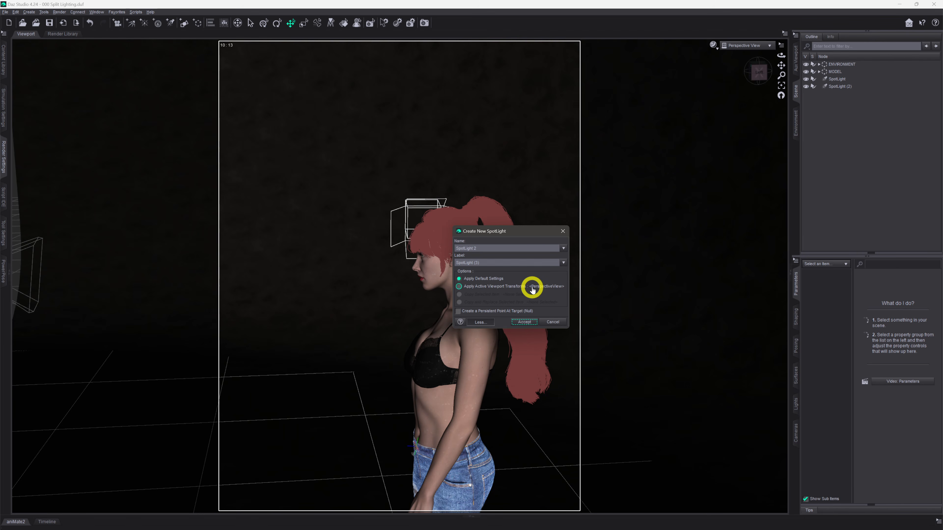
left_click(526, 323)
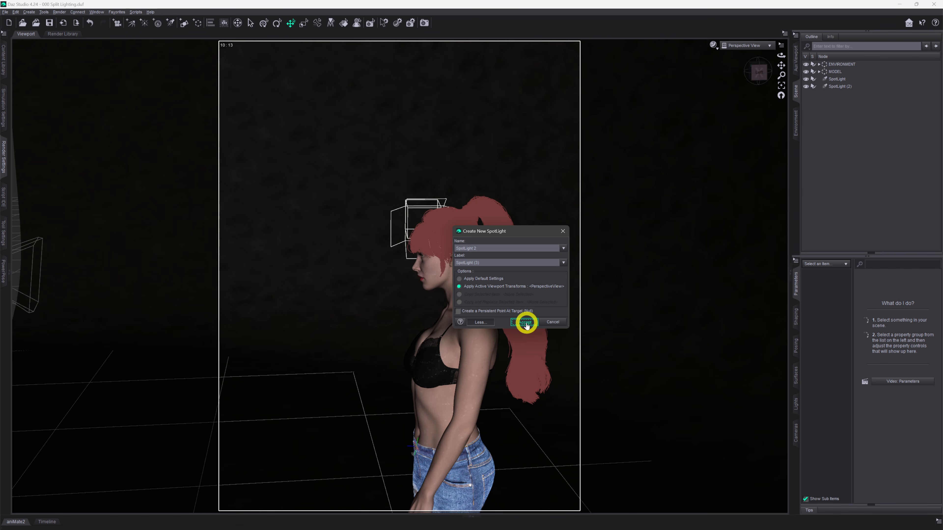
left_click(499, 289)
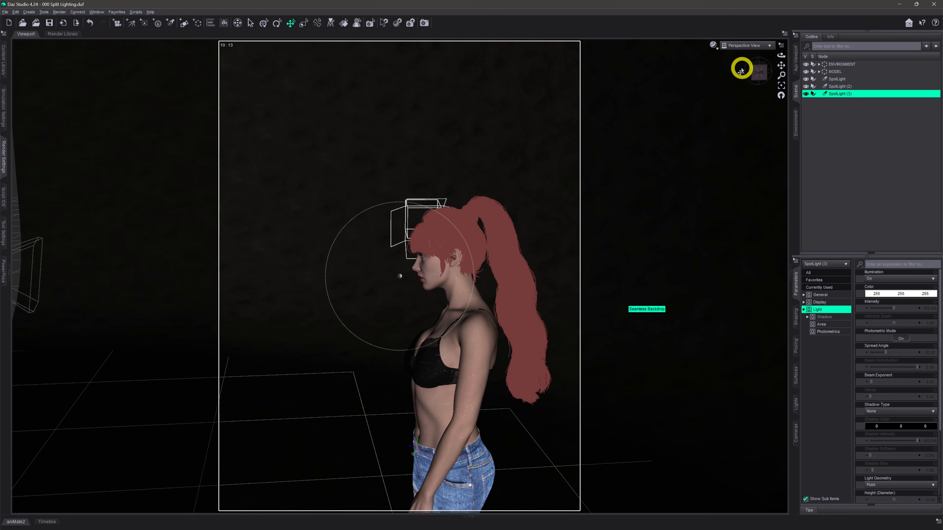
left_click(744, 45)
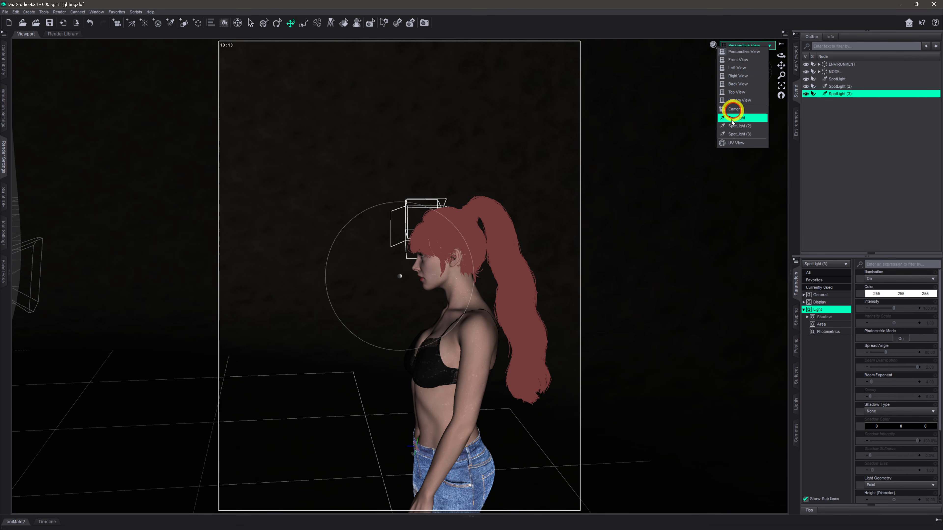
left_click(733, 109)
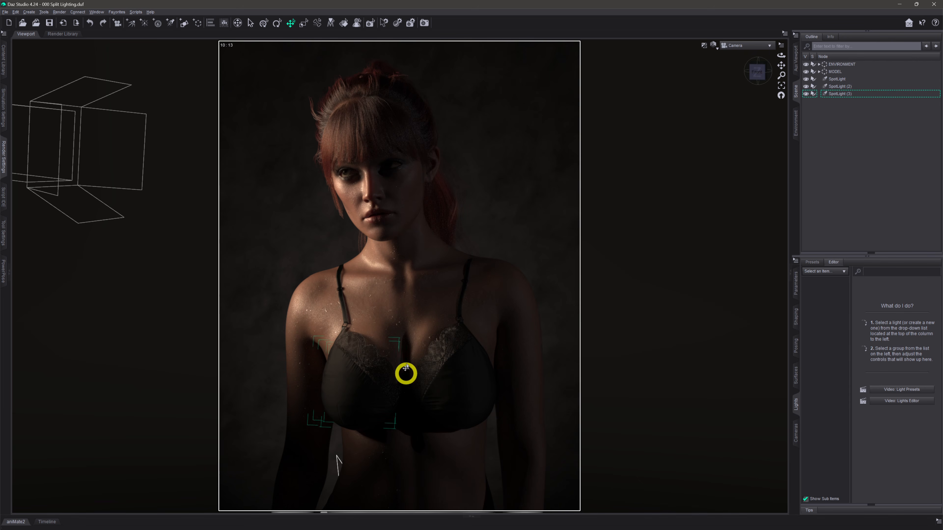
- Set SpotLight (3)'s light geometry to Disc with a height (diameter) of 50 and a width of 50
left_click(838, 94)
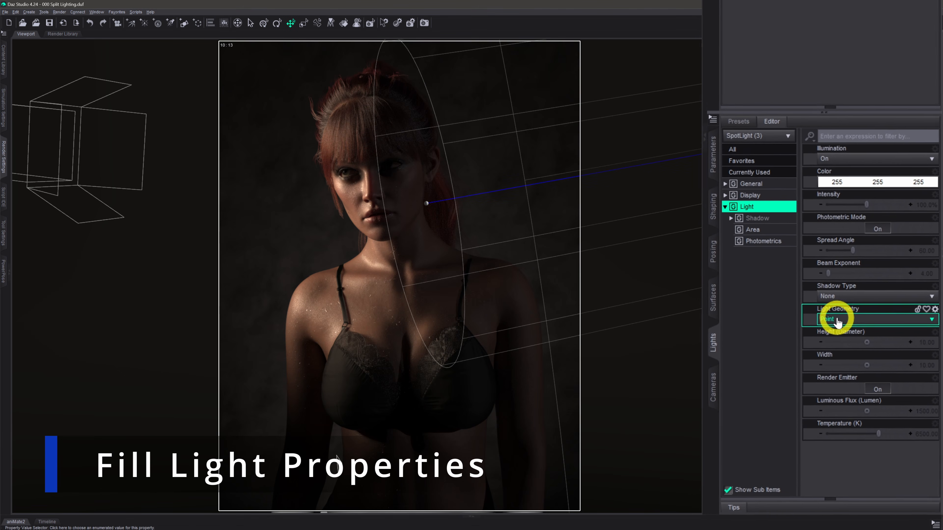
left_click(852, 338)
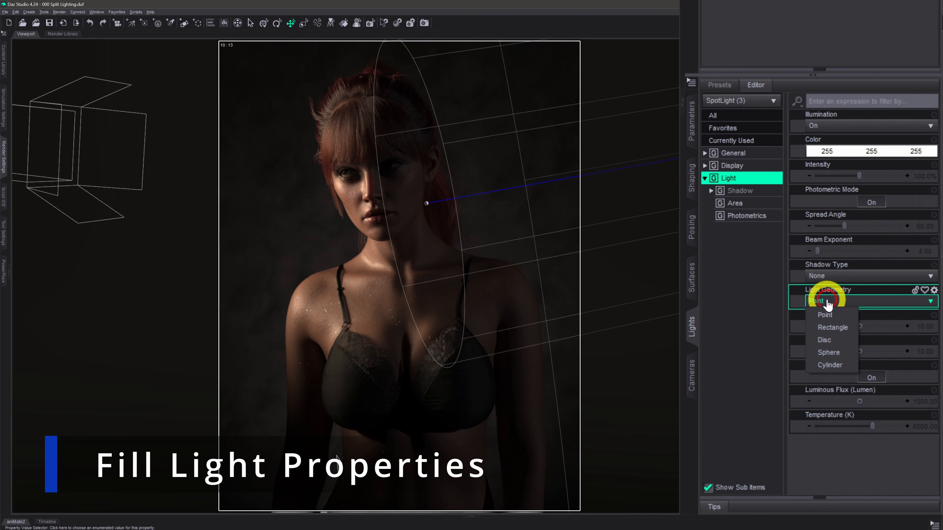
left_click(825, 340)
left_click(928, 326)
type("50")
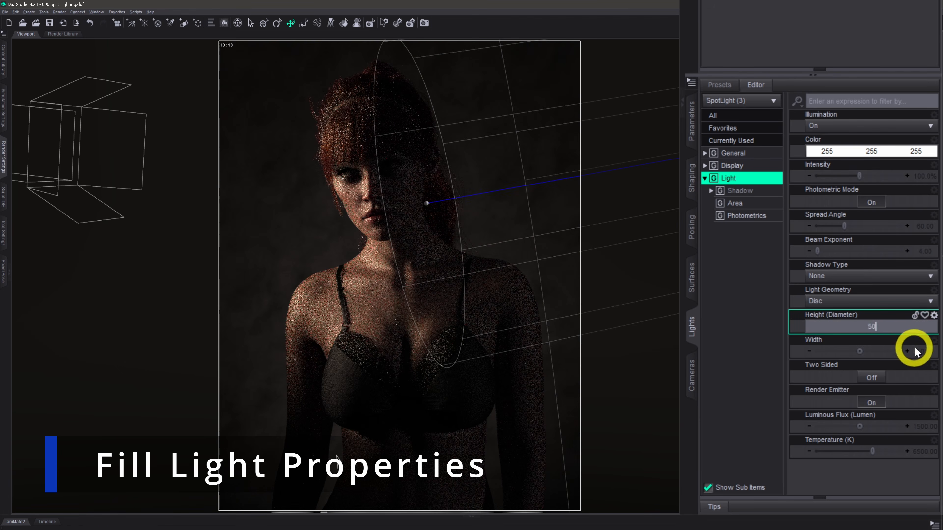
key("Return")
left_click(922, 351)
type("50")
key("Return")
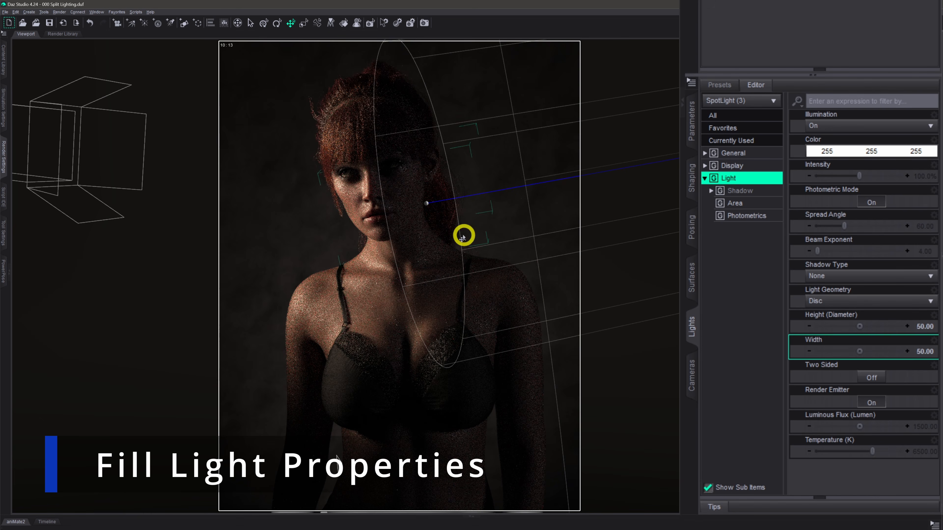
- Try a luminous flux of 15000 lumens on SpotLight (3)
left_click(921, 427)
left_click(873, 427)
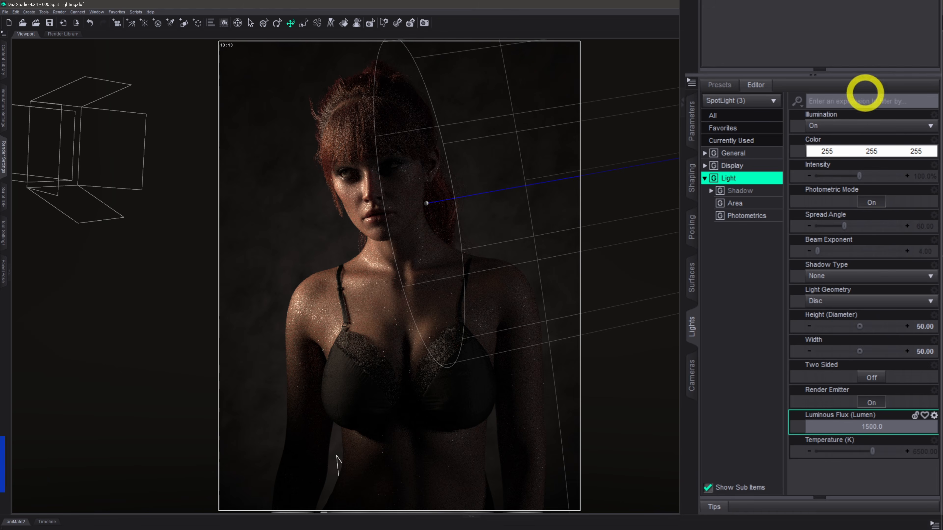
key("Return")
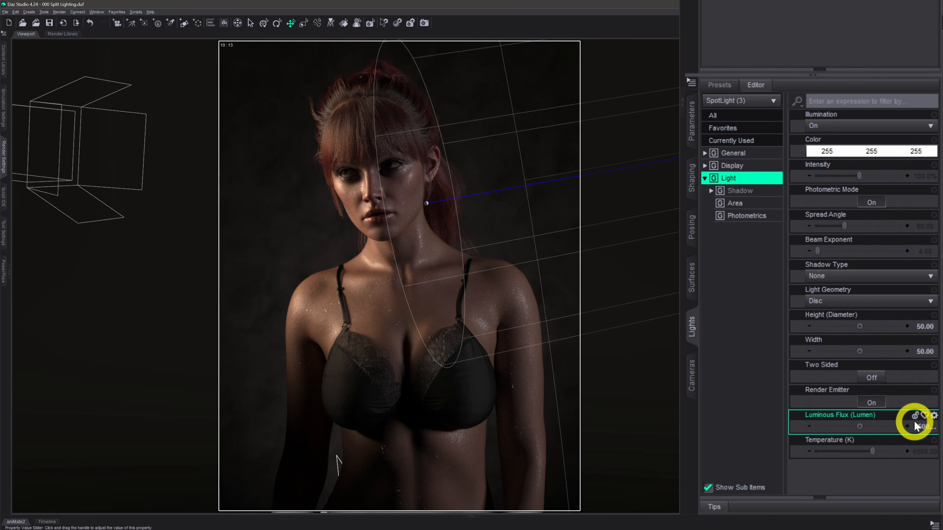
- Set SpotLight (3)'s luminous flux to 1000 lumens and deselect the light
left_click(922, 427)
type("100")
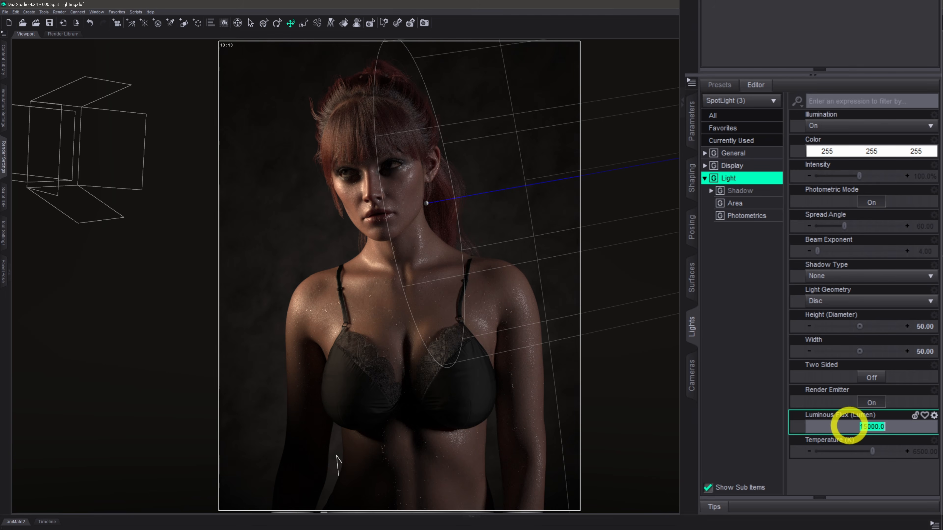
type("0")
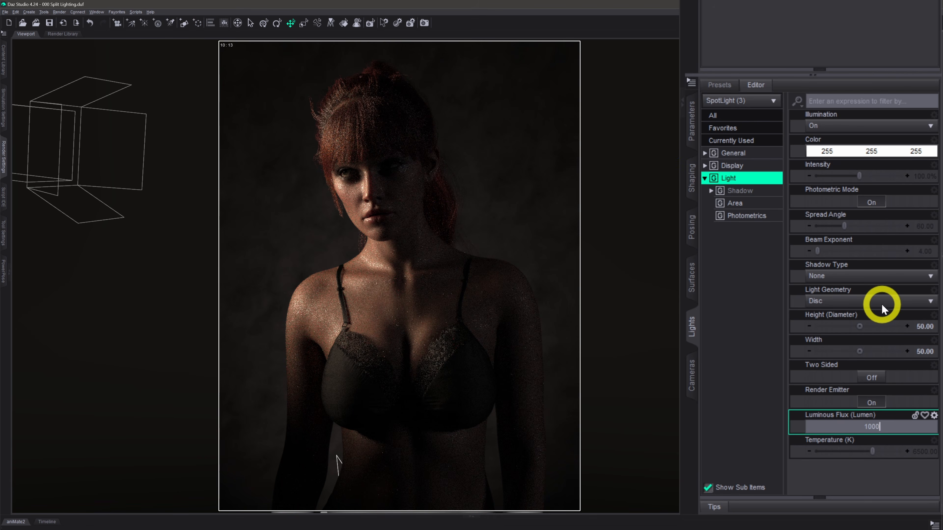
key("Return")
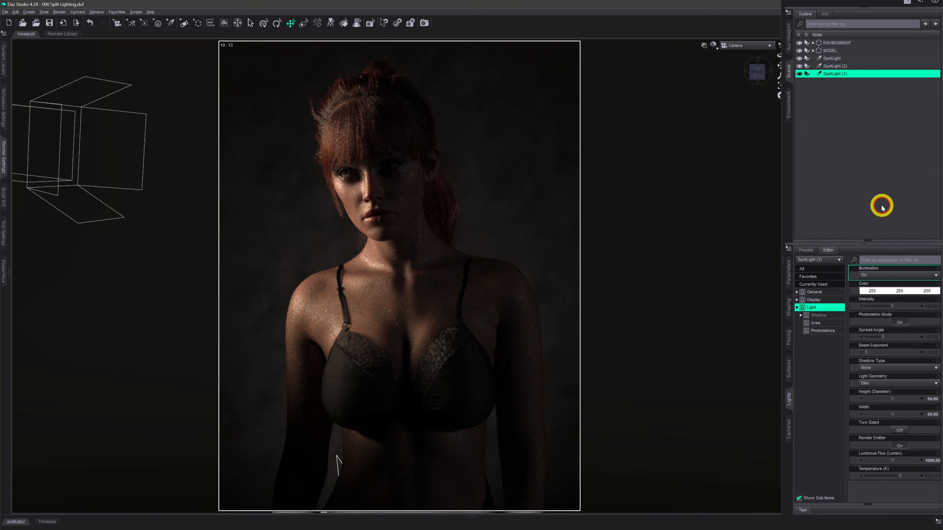
left_click(890, 212)
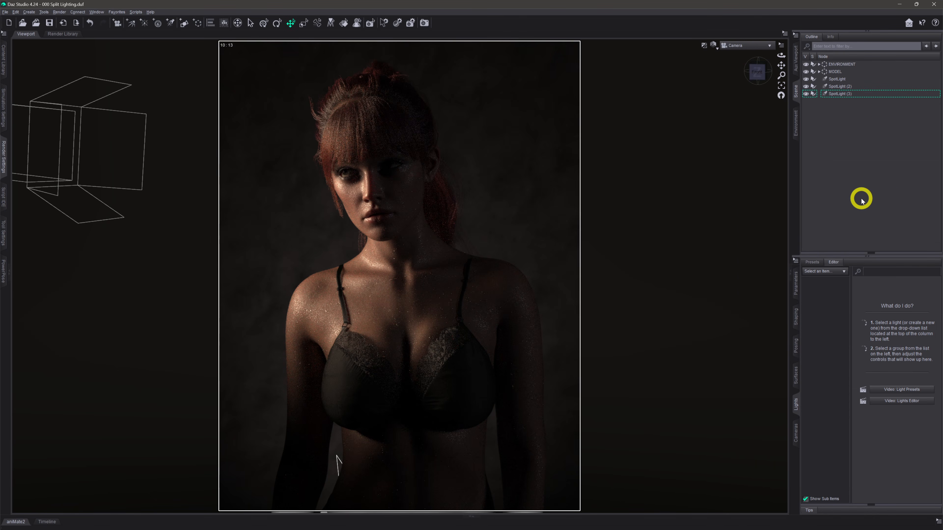
- Create a new spotlight aimed at the model from above and behind, applying the Perspective View's active viewport transforms and keeping the mismatched name and label
left_click(735, 45)
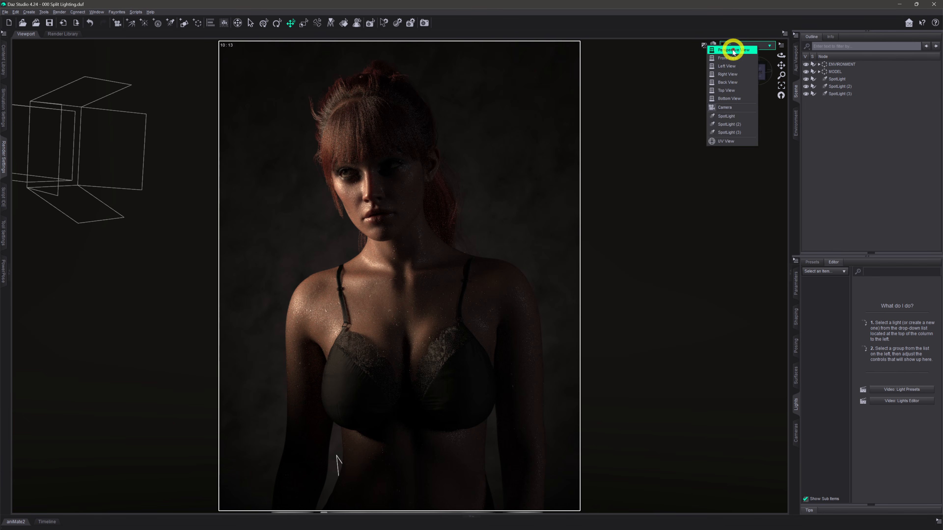
left_click(734, 49)
mouse_move(776, 57)
left_mouse_down()
mouse_move(780, 63)
mouse_move(764, 66)
left_mouse_up()
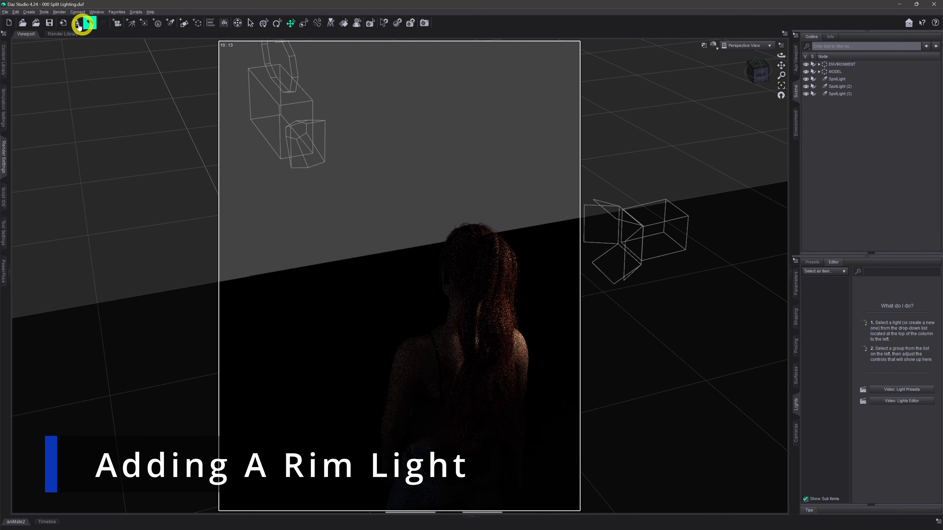
left_click(29, 12)
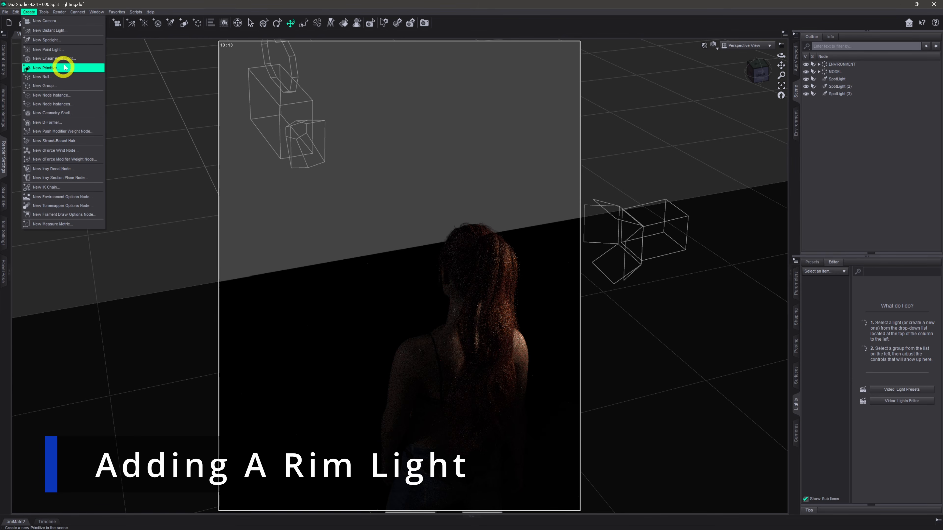
left_click(46, 40)
left_click(514, 287)
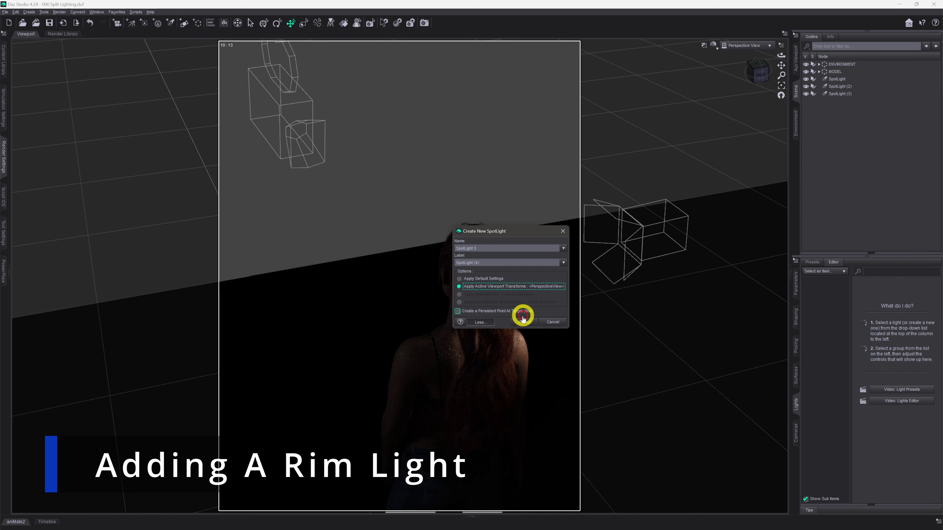
left_click(521, 322)
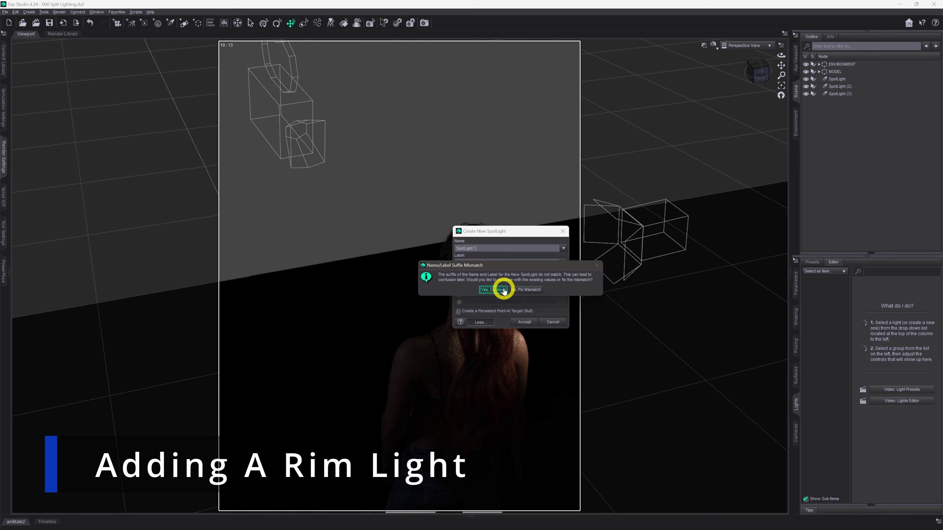
left_click(501, 288)
- Preview the new rim light's effect through the Camera with the light deselected
left_click(758, 43)
left_click(764, 108)
left_click(913, 145)
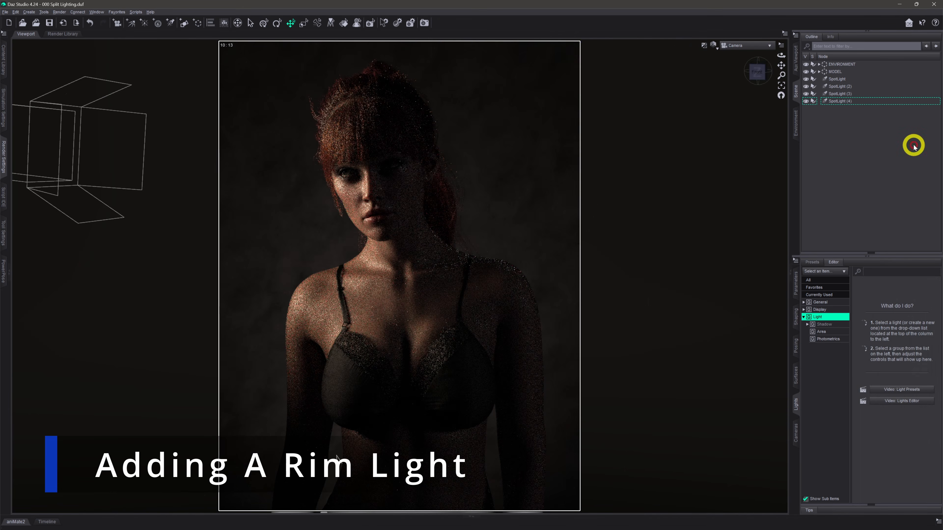